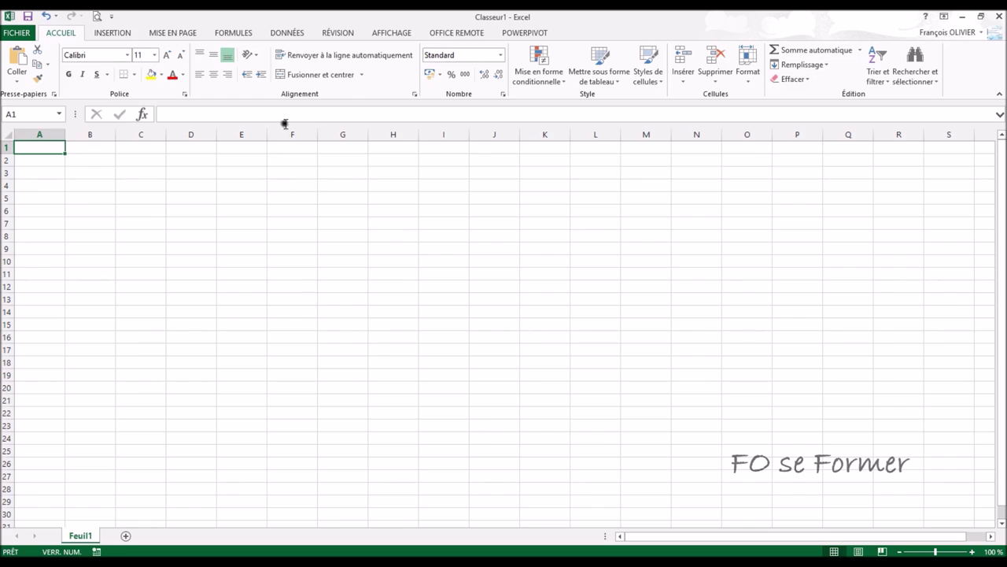
Step: Switch the ribbon to the Données tab to show the external data import commands
{"action": "left_click", "coordinate": [291, 34]}
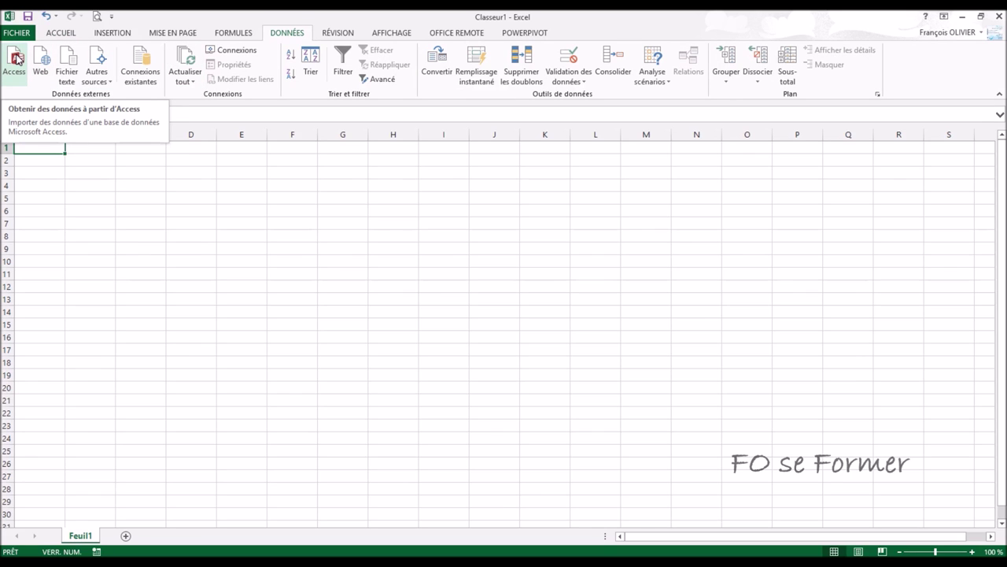
Step: Start an Access import and browse CloudStation > Doc Formation > Excel
{"action": "left_click", "coordinate": [17, 58]}
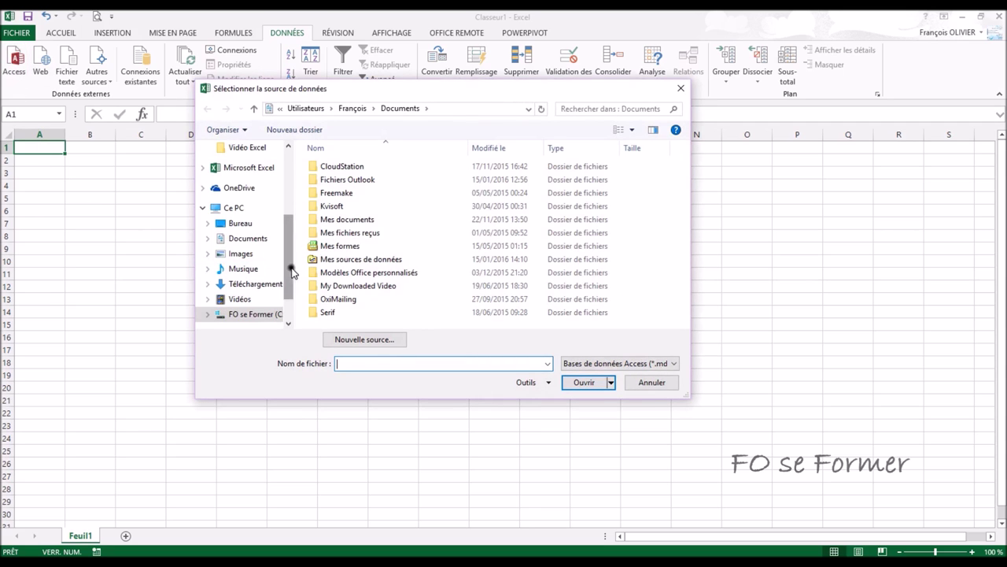
{"action": "left_click_drag", "start_coordinate": [290, 272], "coordinate": [290, 211]}
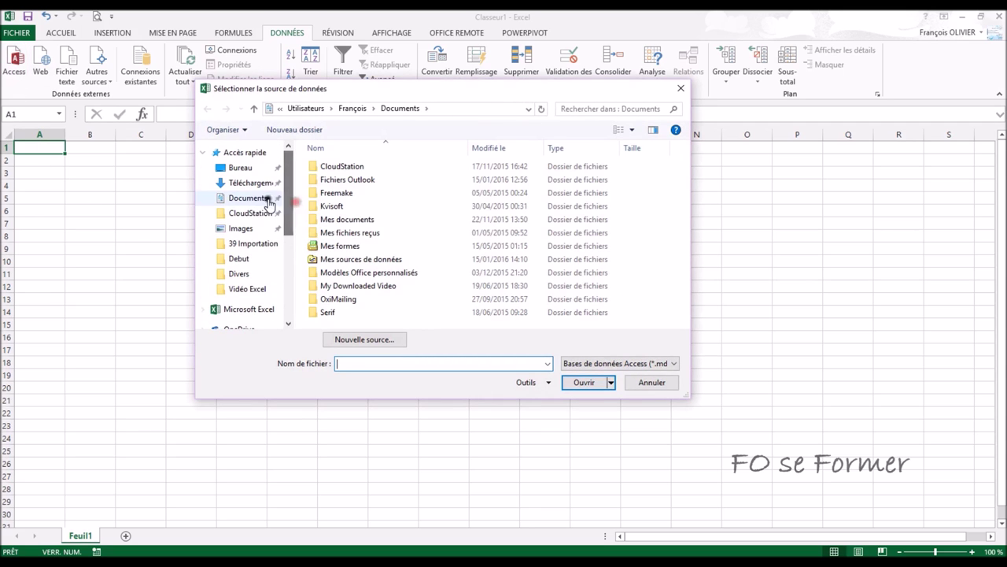
{"action": "left_click", "coordinate": [251, 213]}
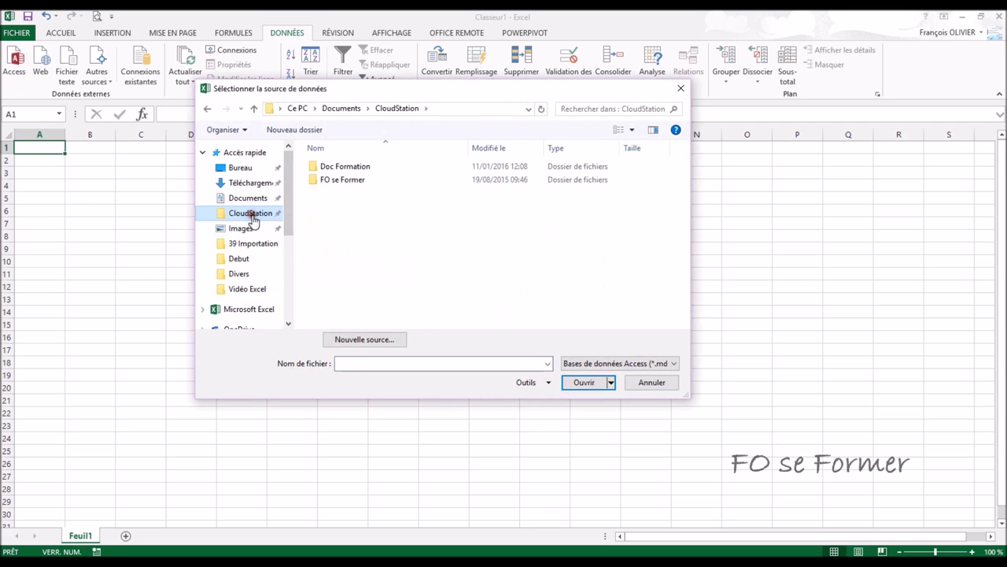
{"action": "double_click", "coordinate": [364, 167]}
{"action": "scroll", "coordinate": [378, 257], "scroll_direction": "down", "scroll_amount": 1}
{"action": "scroll", "coordinate": [378, 265], "scroll_direction": "down", "scroll_amount": 3}
{"action": "scroll", "coordinate": [376, 275], "scroll_direction": "down", "scroll_amount": 2}
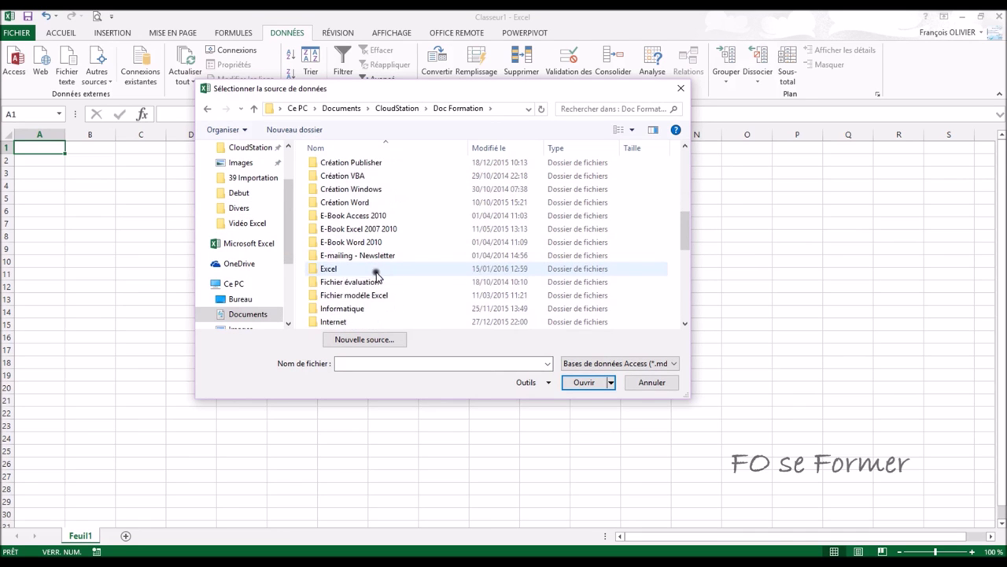
{"action": "double_click", "coordinate": [375, 271]}
Step: Open the 39 Importation folder and select Produits.accdb
{"action": "scroll", "coordinate": [378, 248], "scroll_direction": "up", "scroll_amount": 3}
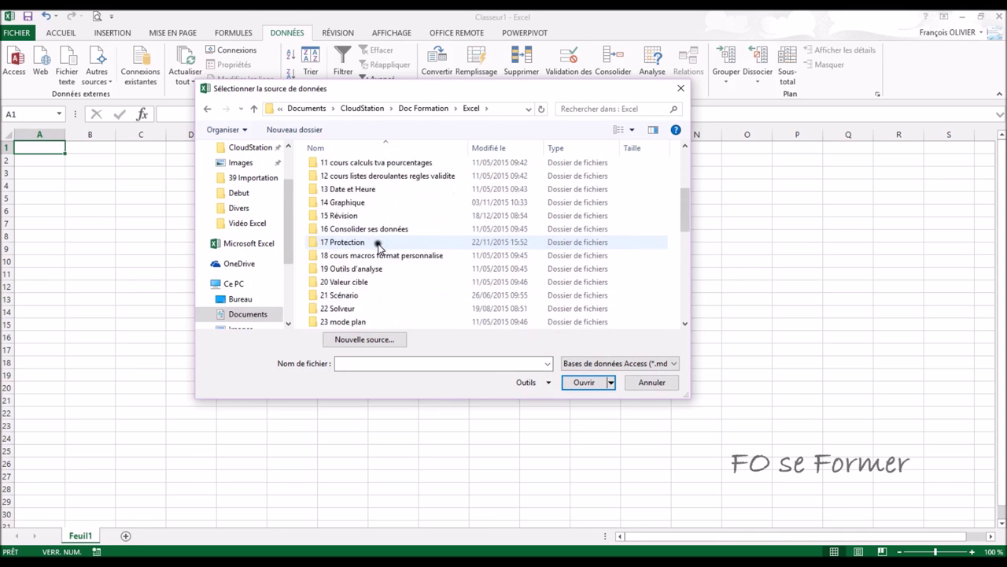
{"action": "scroll", "coordinate": [376, 250], "scroll_direction": "down", "scroll_amount": 4}
{"action": "scroll", "coordinate": [376, 254], "scroll_direction": "down", "scroll_amount": 3}
{"action": "double_click", "coordinate": [351, 257]}
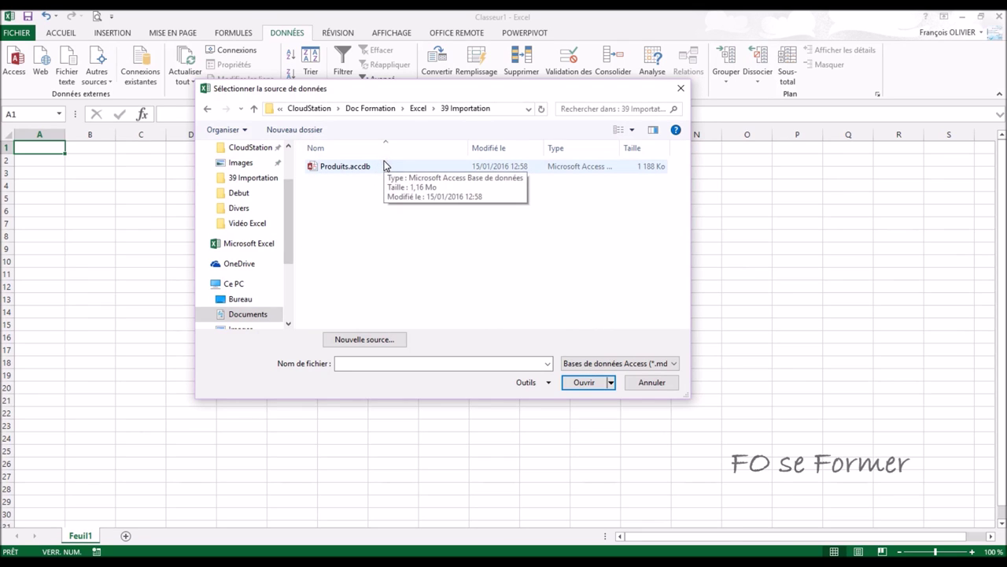
{"action": "left_click", "coordinate": [365, 168]}
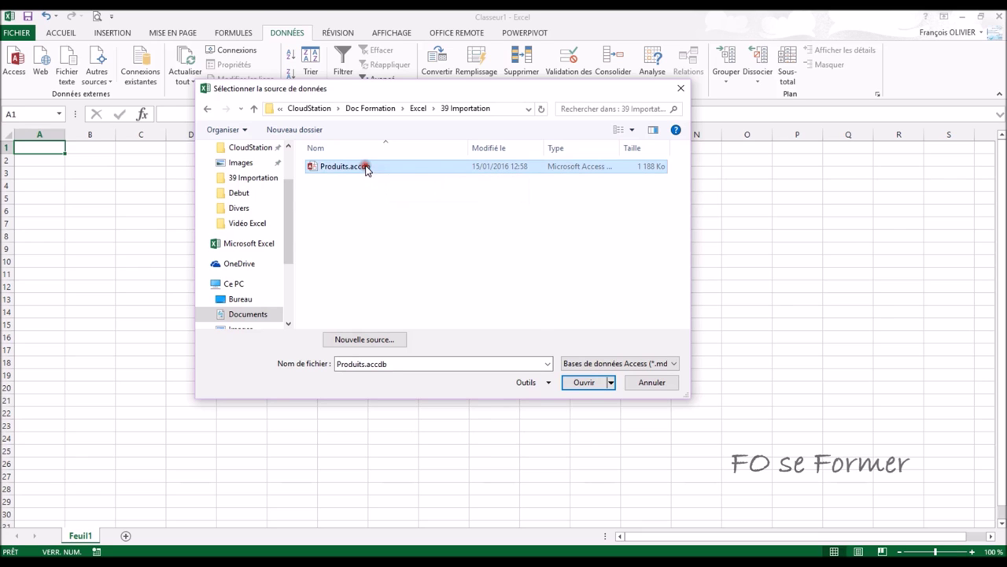
Step: Open Produits.accdb and look at the Article, Departement and FamilleArticle tables
{"action": "left_click", "coordinate": [592, 384]}
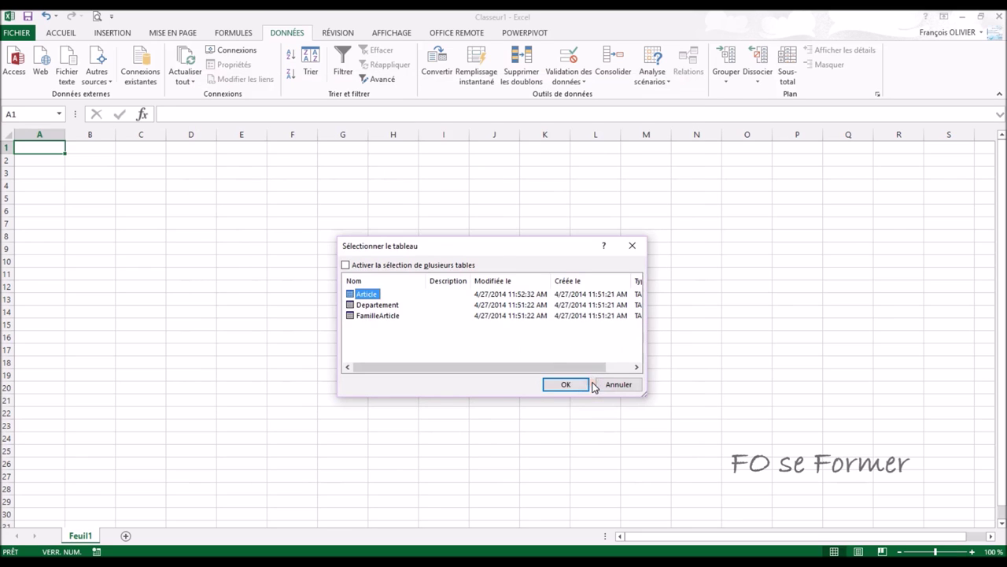
{"action": "mouse_move", "coordinate": [500, 254]}
{"action": "left_mouse_down"}
{"action": "mouse_move", "coordinate": [459, 213]}
{"action": "mouse_move", "coordinate": [474, 205]}
{"action": "left_mouse_up"}
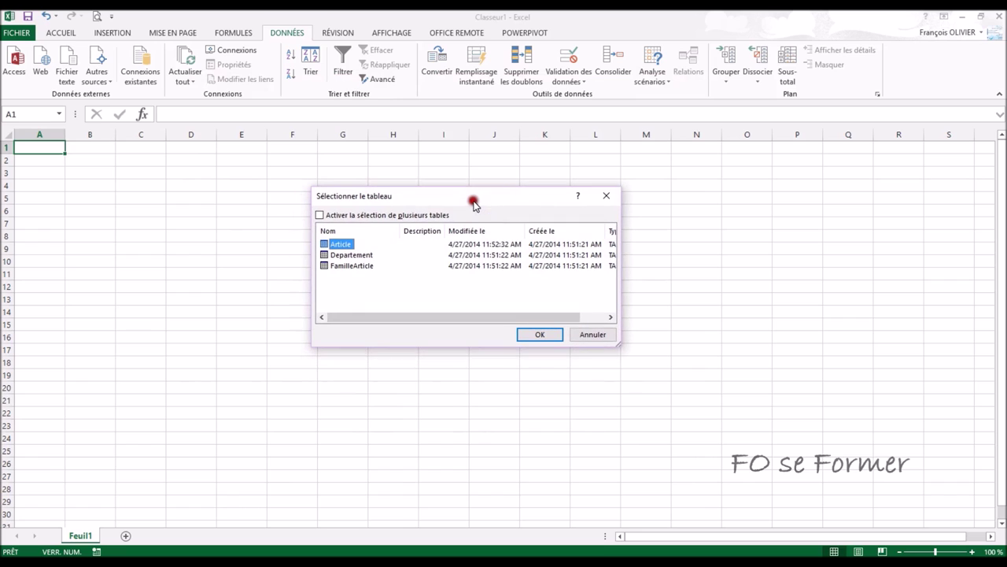
{"action": "left_click", "coordinate": [350, 255]}
{"action": "left_click", "coordinate": [352, 265]}
{"action": "left_click", "coordinate": [352, 255]}
{"action": "left_click", "coordinate": [353, 245]}
{"action": "left_click", "coordinate": [352, 255]}
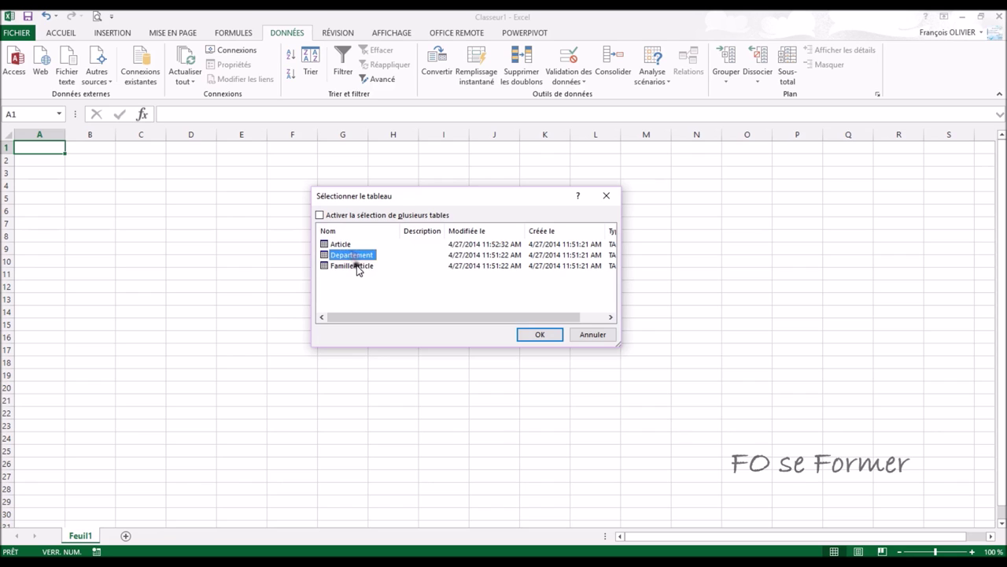
{"action": "left_click", "coordinate": [356, 267]}
Step: Try multiple selection with Article and Departement, then revert and confirm Article alone
{"action": "left_click", "coordinate": [320, 212]}
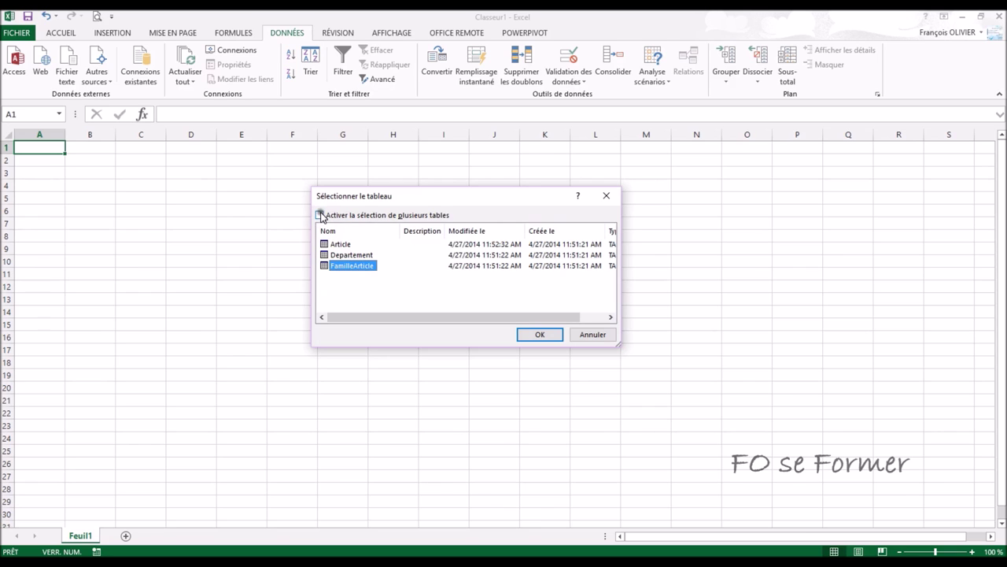
{"action": "left_click", "coordinate": [320, 215]}
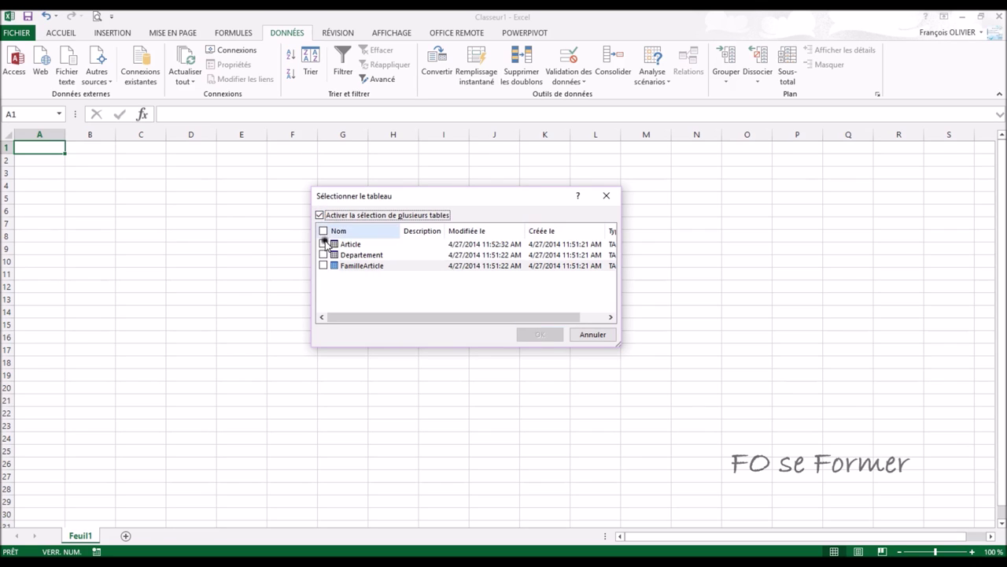
{"action": "left_click", "coordinate": [329, 244]}
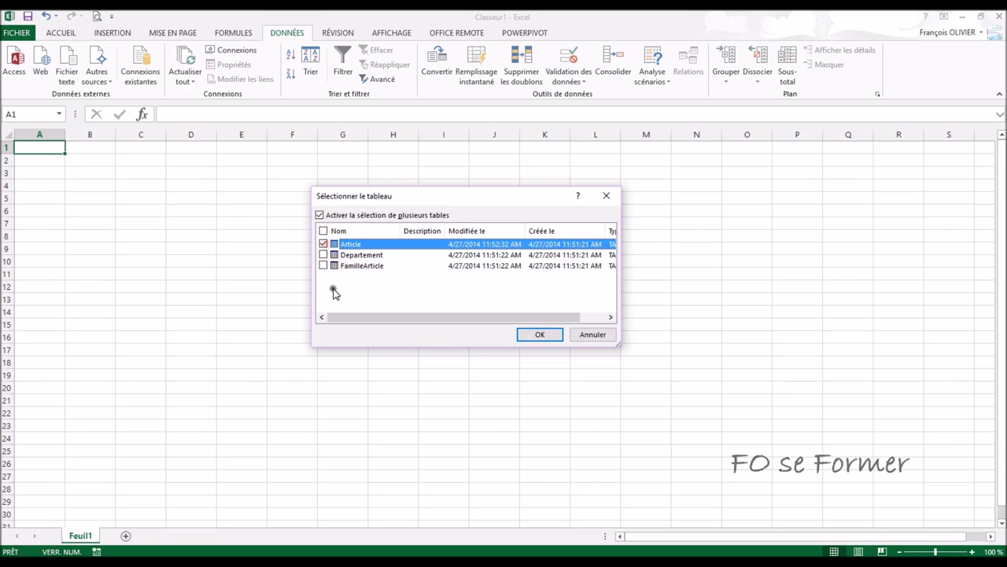
{"action": "left_click", "coordinate": [323, 254]}
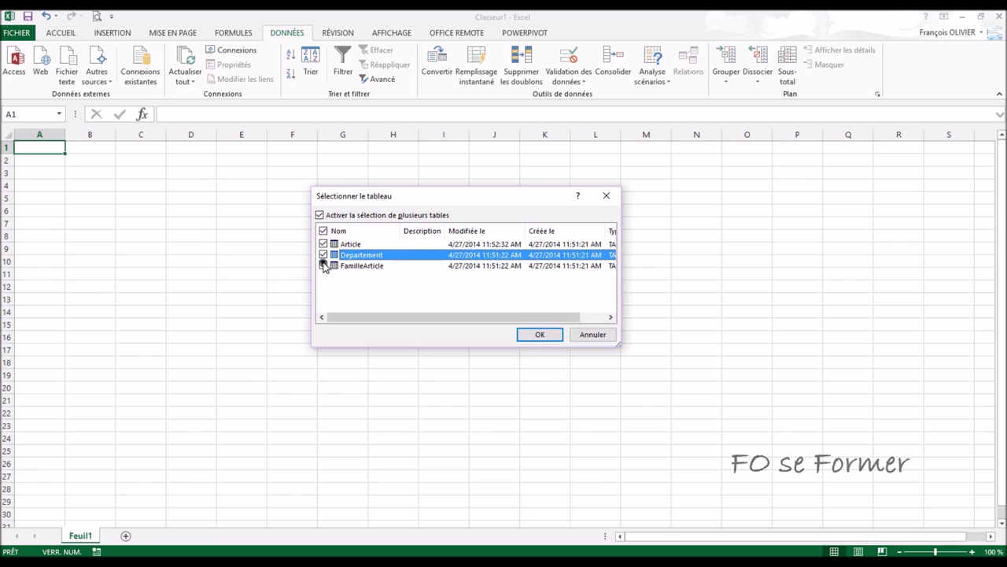
{"action": "left_click", "coordinate": [323, 229]}
{"action": "left_click", "coordinate": [320, 215]}
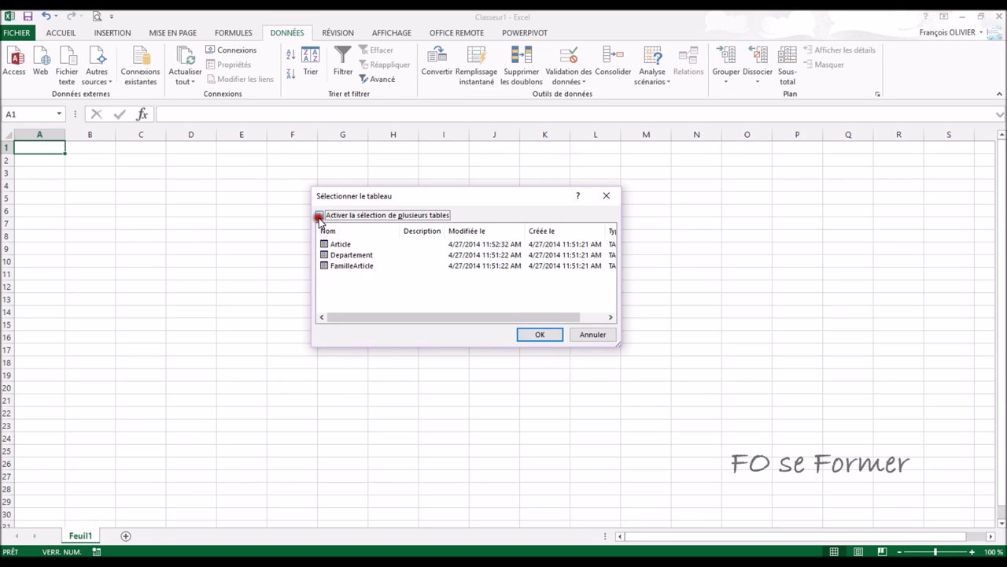
{"action": "left_click", "coordinate": [344, 244]}
{"action": "left_click", "coordinate": [345, 244]}
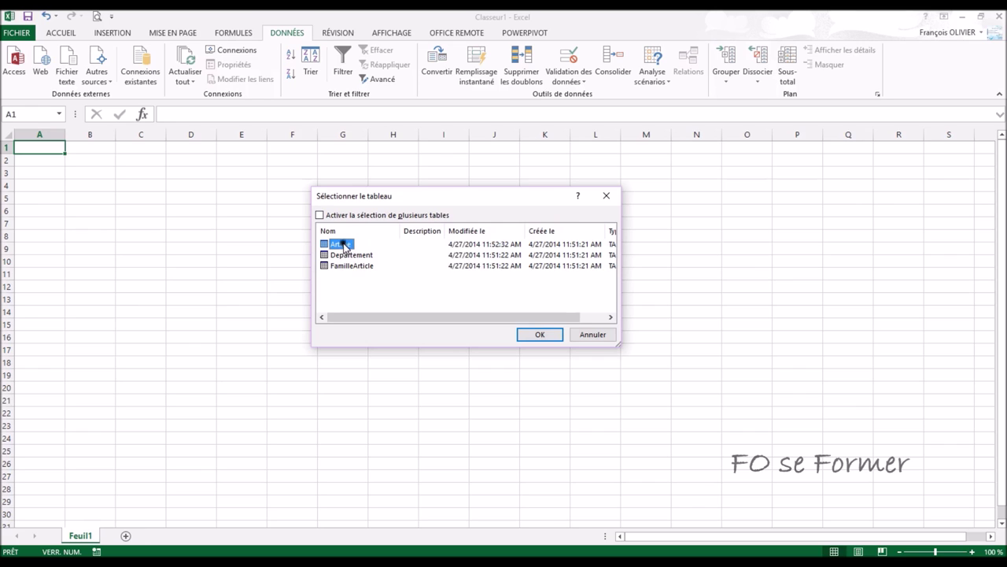
{"action": "left_click", "coordinate": [541, 335]}
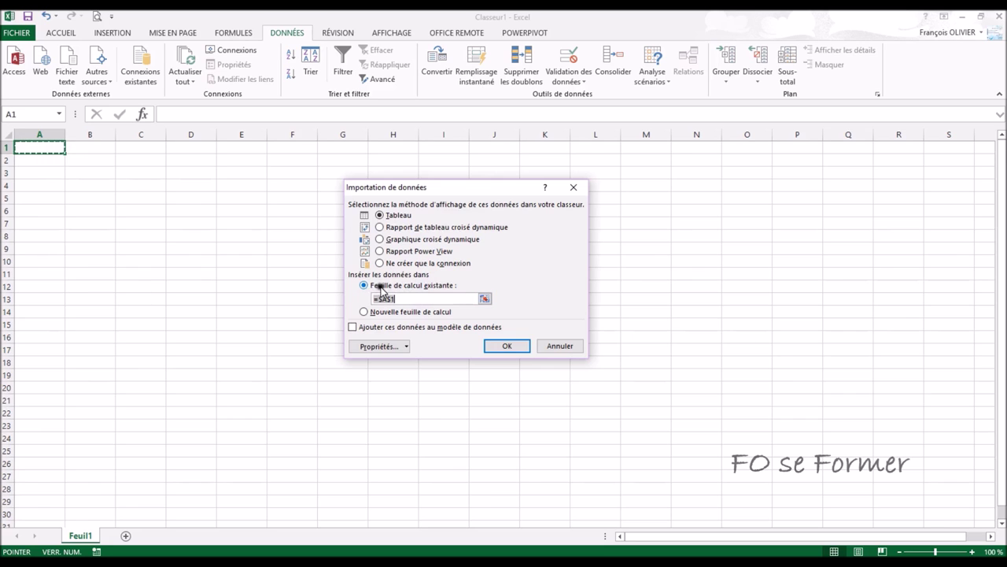
Step: Keep the import as a Tableau on the existing sheet at =$A$1 and show Propriétés
{"action": "left_click", "coordinate": [448, 297]}
{"action": "left_click", "coordinate": [407, 313]}
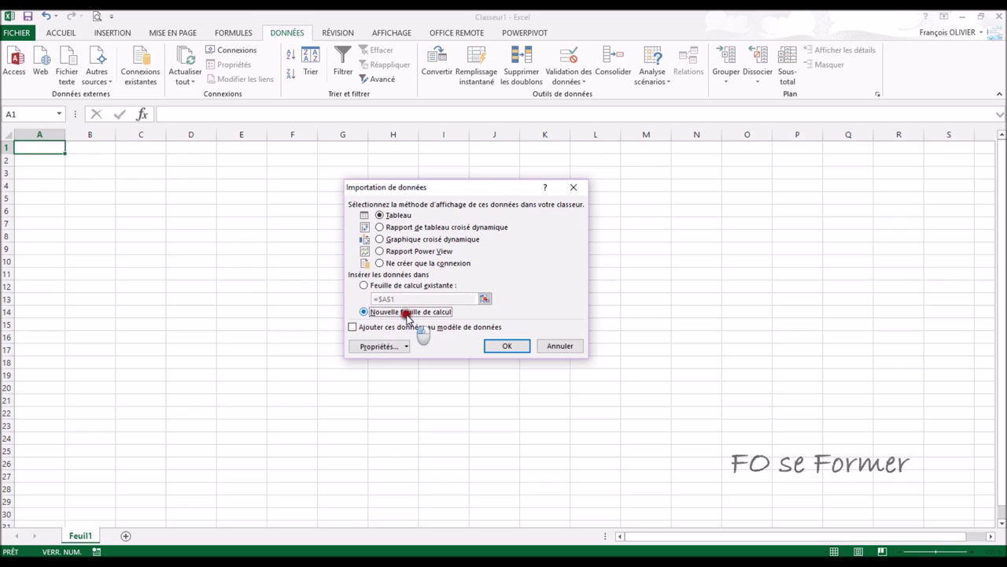
{"action": "left_click", "coordinate": [363, 284]}
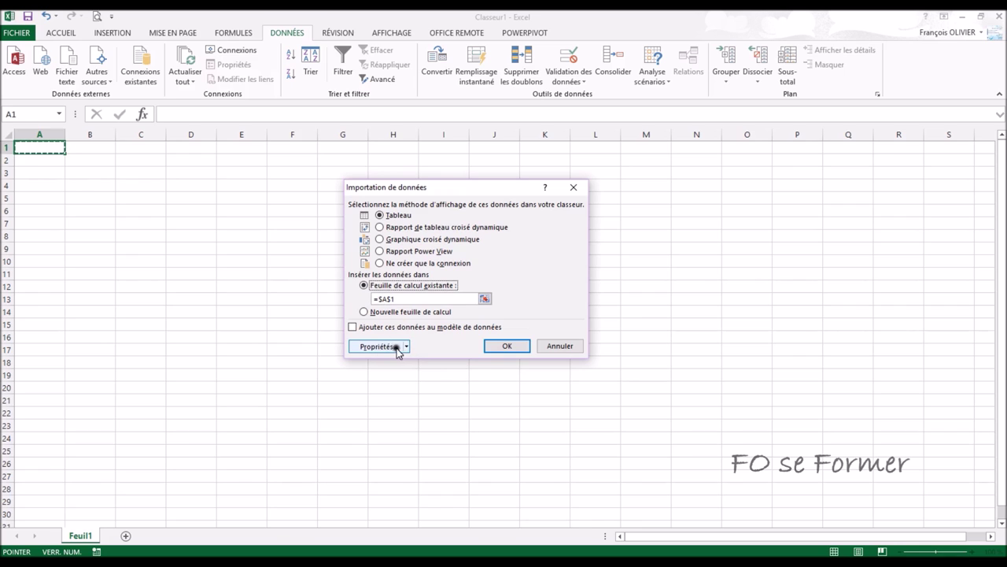
{"action": "left_click", "coordinate": [406, 347]}
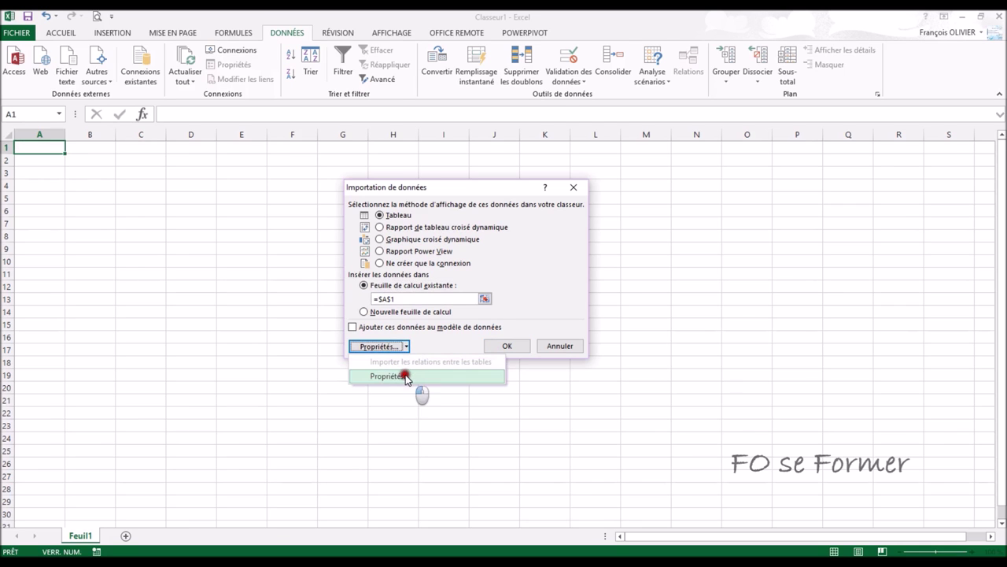
Step: Rename the connection Formation, describe it '15 janvier 2016', and refresh on file open
{"action": "left_click", "coordinate": [406, 376]}
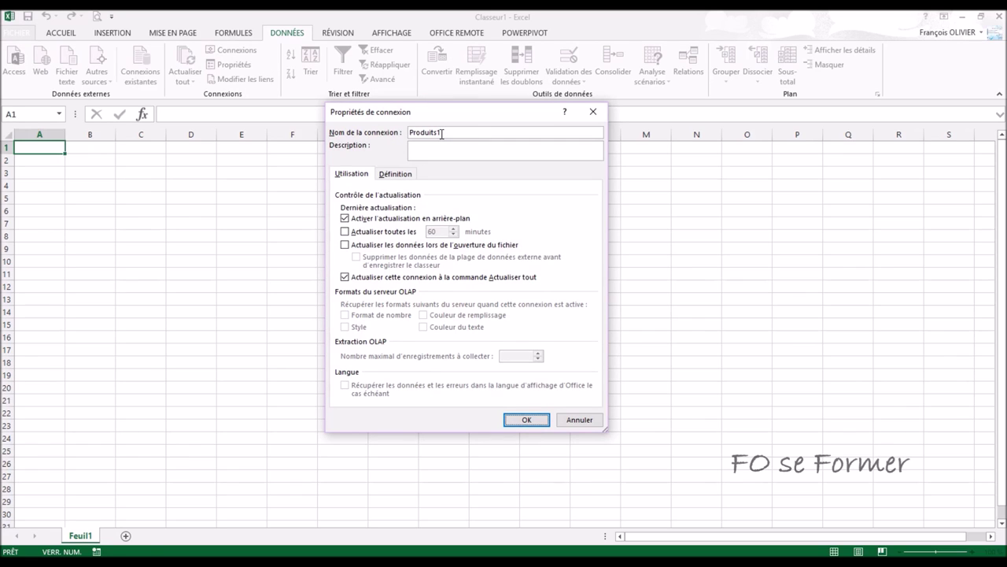
{"action": "left_click_drag", "start_coordinate": [445, 133], "coordinate": [372, 133]}
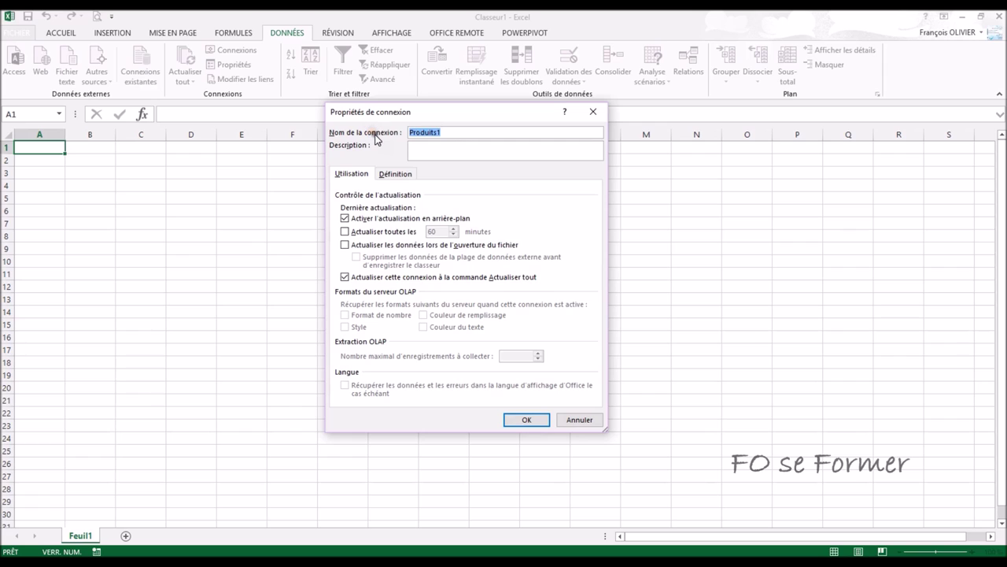
{"action": "type", "text": "Formation"}
{"action": "left_click", "coordinate": [454, 149]}
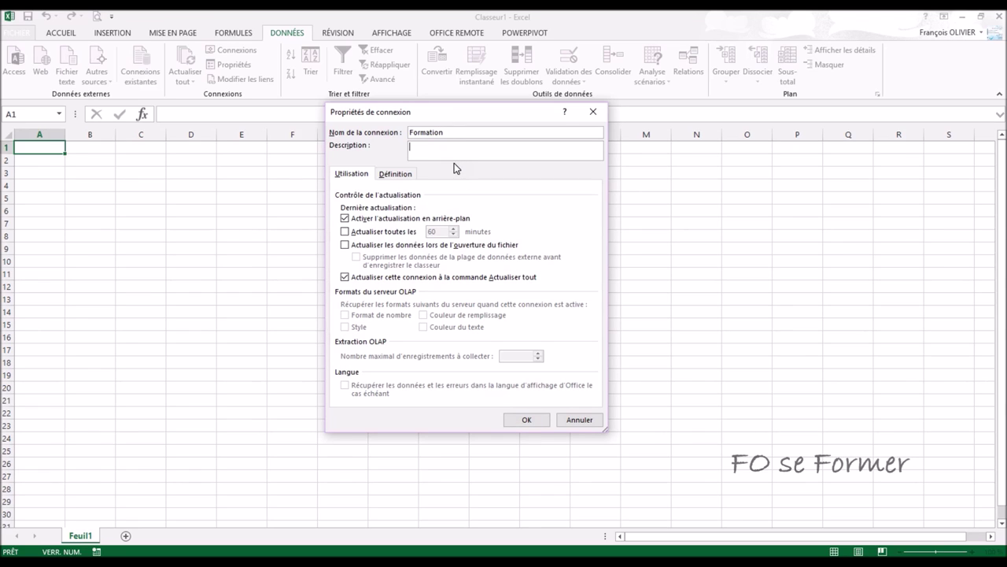
{"action": "type", "text": "15 "}
{"action": "type", "text": "jan"}
{"action": "left_click", "coordinate": [358, 244]}
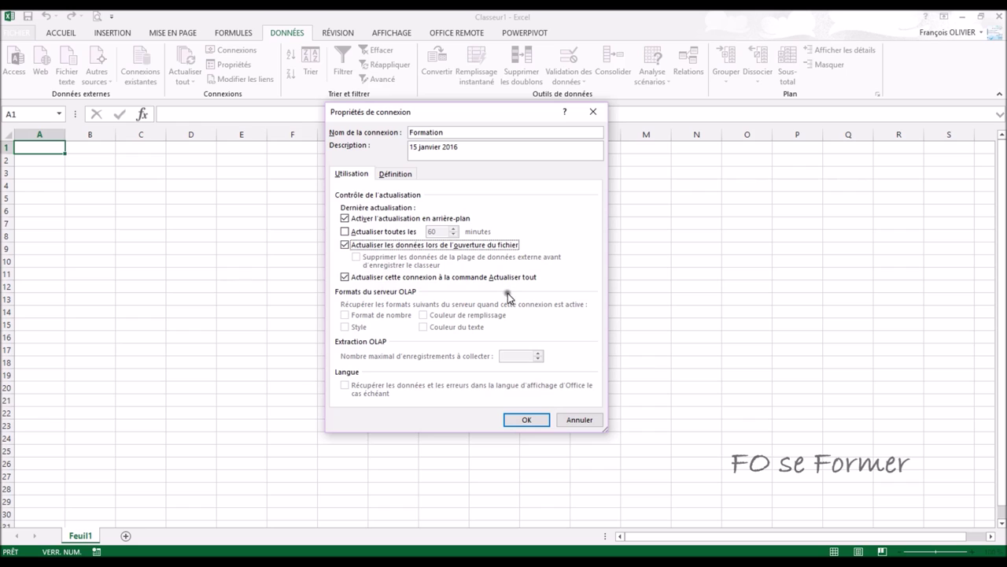
{"action": "left_click", "coordinate": [395, 175]}
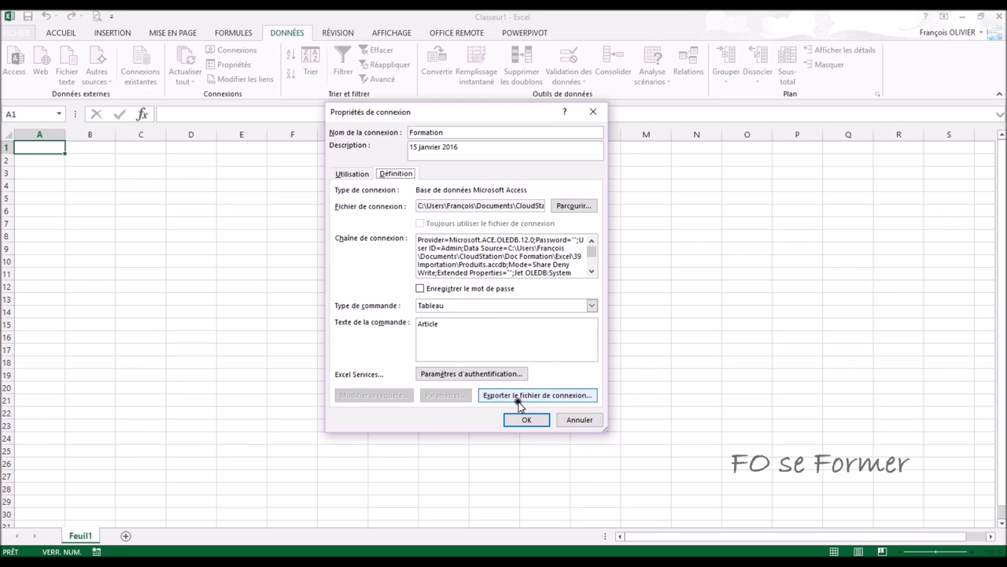
{"action": "left_click", "coordinate": [538, 421]}
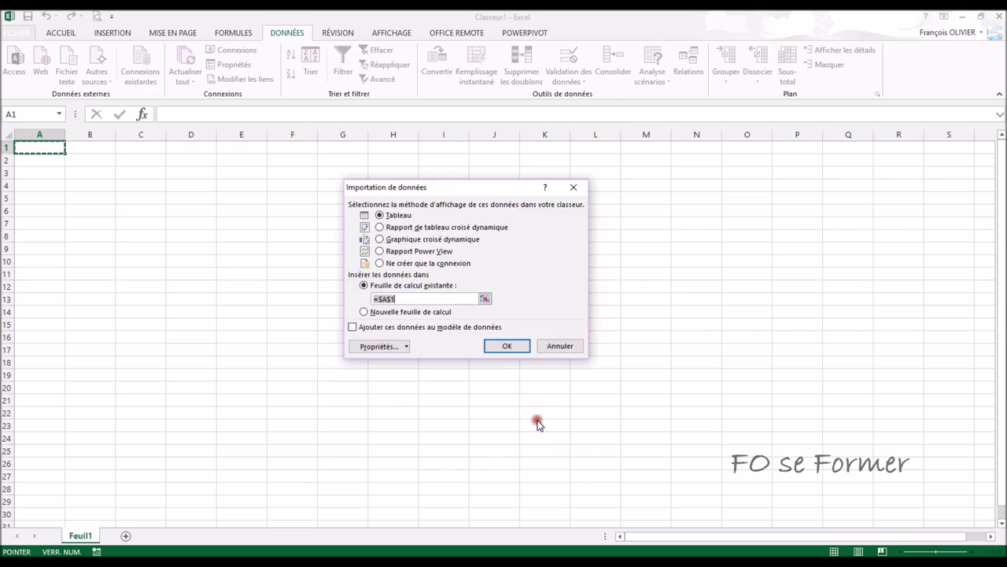
Step: Import Article as a table at A1 and scroll through its product rows
{"action": "left_click", "coordinate": [497, 347]}
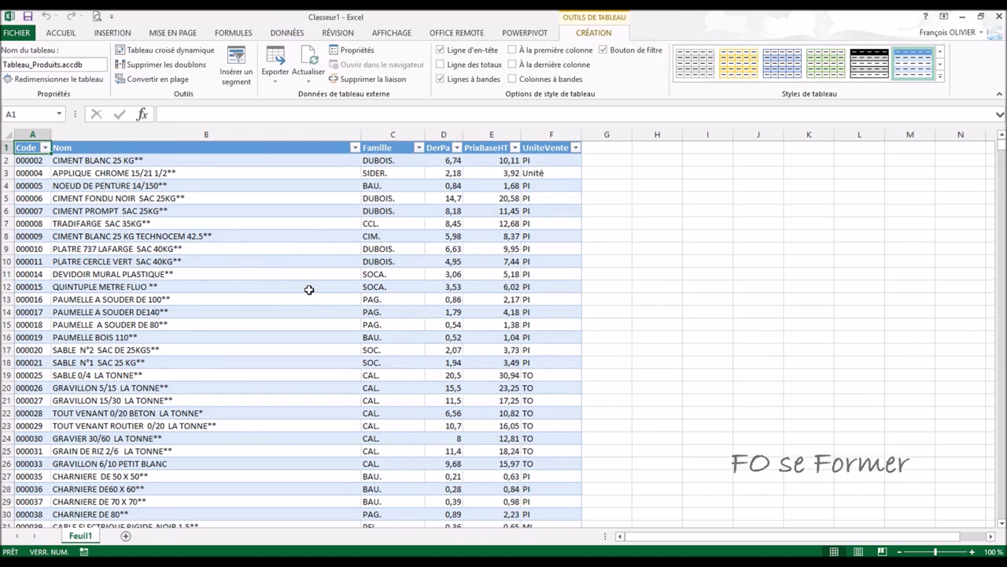
{"action": "scroll", "coordinate": [310, 289], "scroll_direction": "down", "scroll_amount": 4}
{"action": "scroll", "coordinate": [310, 290], "scroll_direction": "down", "scroll_amount": 10}
{"action": "scroll", "coordinate": [311, 292], "scroll_direction": "down", "scroll_amount": 11}
{"action": "scroll", "coordinate": [311, 293], "scroll_direction": "down", "scroll_amount": 11}
{"action": "scroll", "coordinate": [311, 294], "scroll_direction": "down", "scroll_amount": 6}
{"action": "scroll", "coordinate": [311, 293], "scroll_direction": "down", "scroll_amount": 7}
{"action": "scroll", "coordinate": [311, 294], "scroll_direction": "down", "scroll_amount": 14}
{"action": "scroll", "coordinate": [311, 295], "scroll_direction": "up", "scroll_amount": 4}
{"action": "scroll", "coordinate": [311, 295], "scroll_direction": "up", "scroll_amount": 20}
{"action": "scroll", "coordinate": [311, 295], "scroll_direction": "up", "scroll_amount": 18}
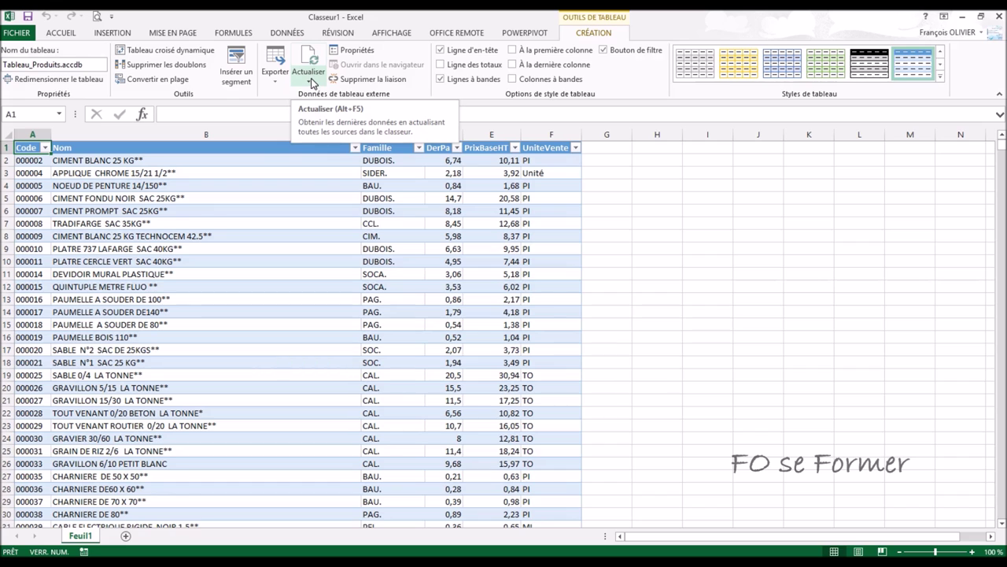
{"action": "left_click", "coordinate": [314, 81]}
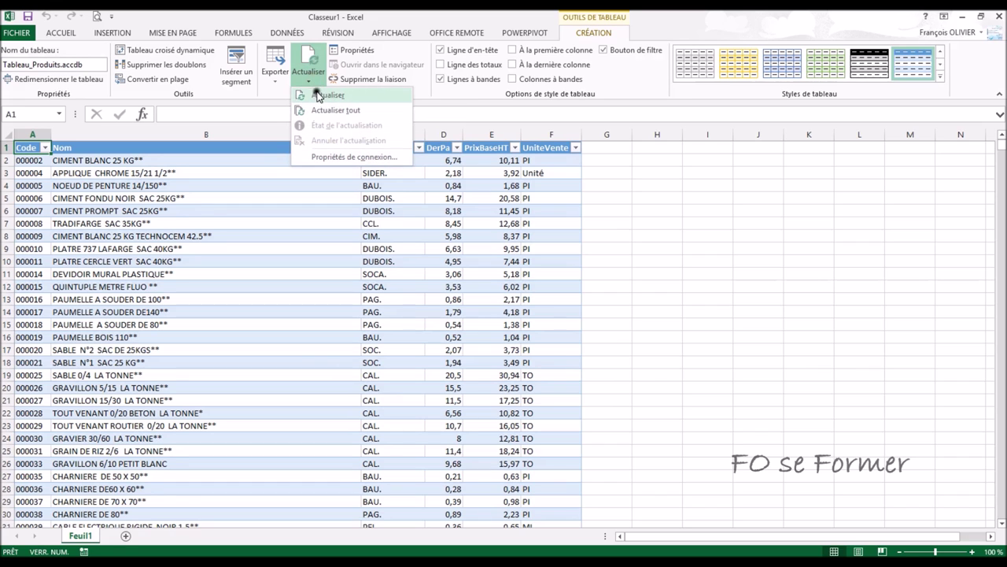
{"action": "left_click", "coordinate": [314, 158]}
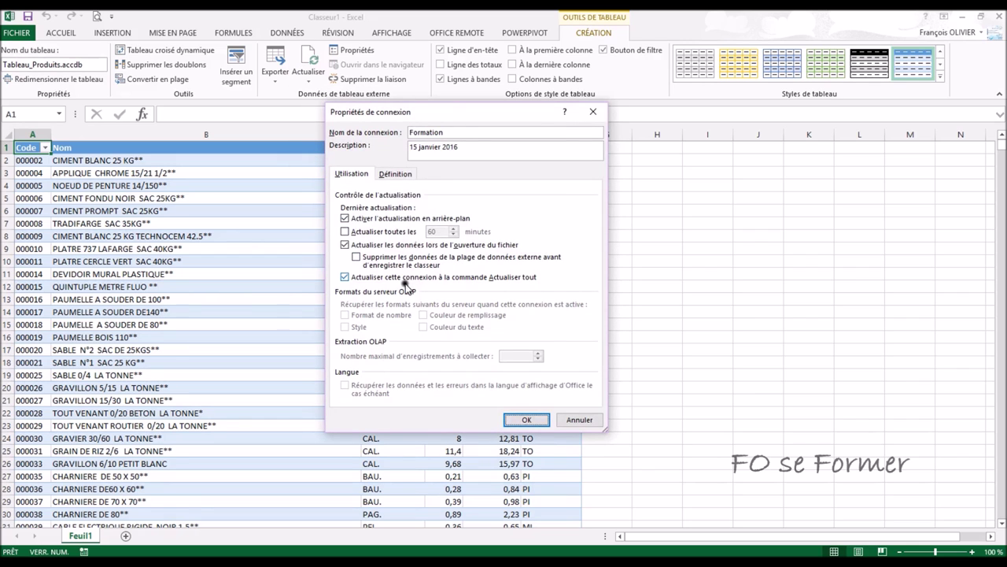
{"action": "left_click", "coordinate": [565, 419]}
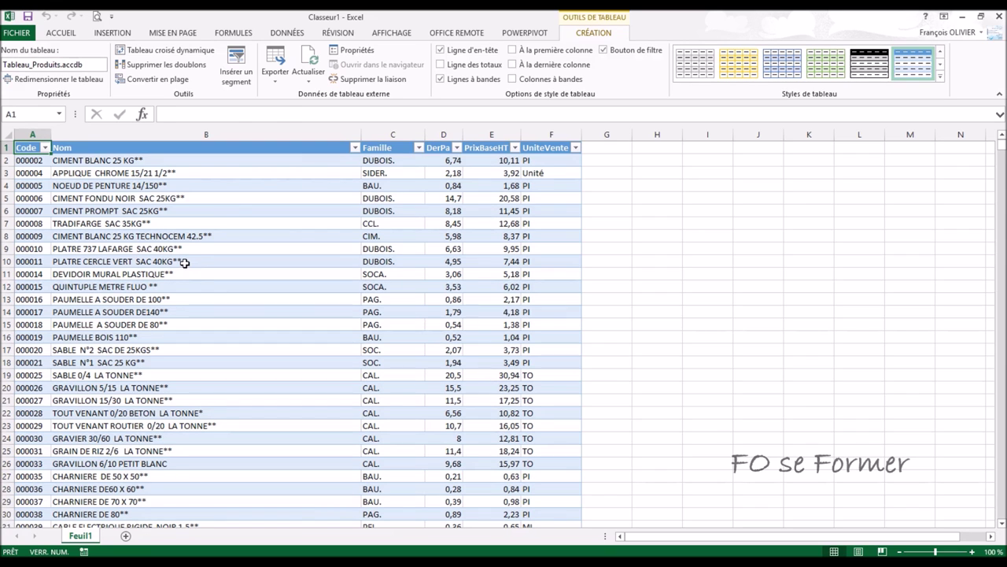
Step: Overwrite the product name in B10 with 'tegbdb', then move to B12
{"action": "left_click", "coordinate": [184, 263]}
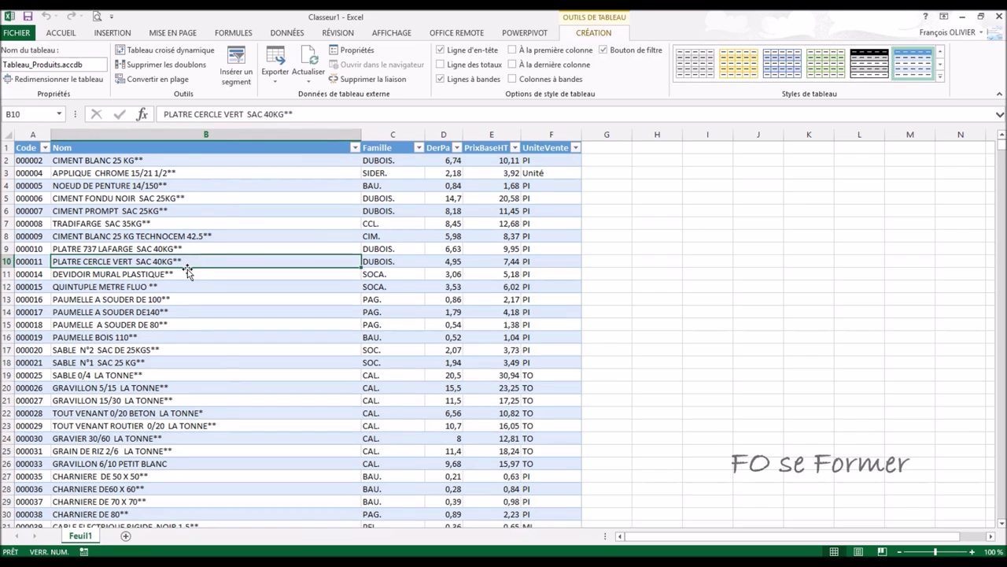
{"action": "type", "text": "tegbdb"}
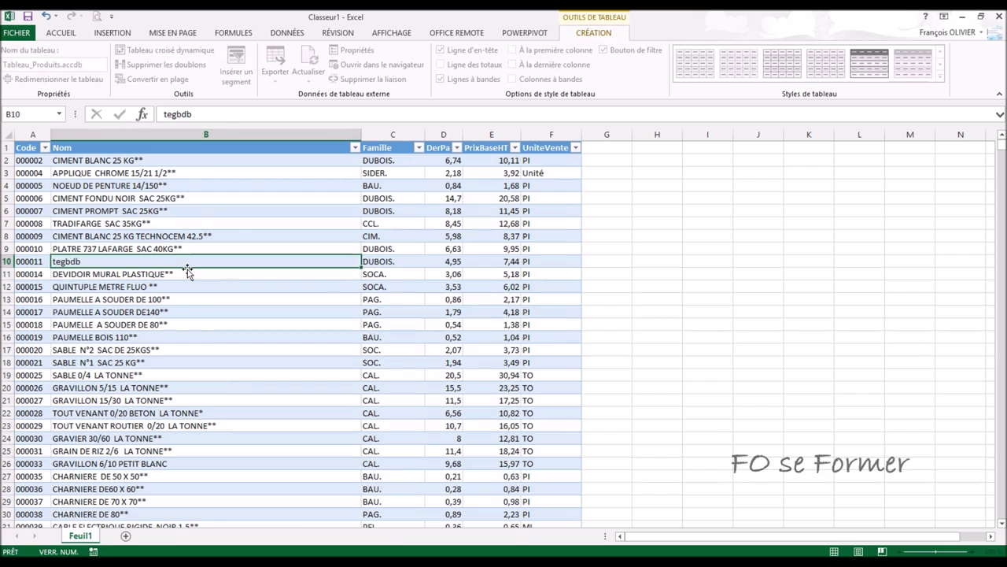
{"action": "key", "text": "Return"}
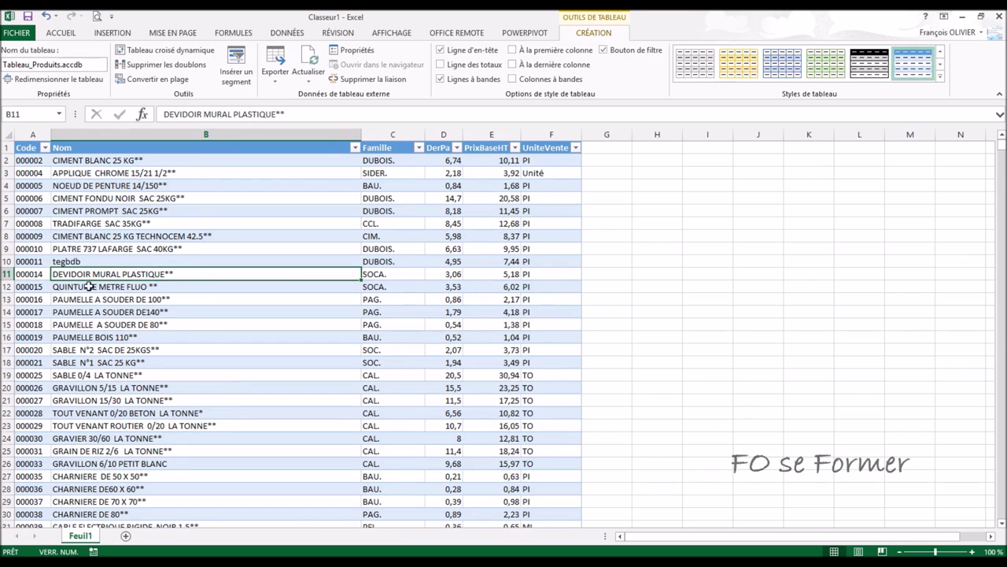
{"action": "left_click", "coordinate": [89, 286]}
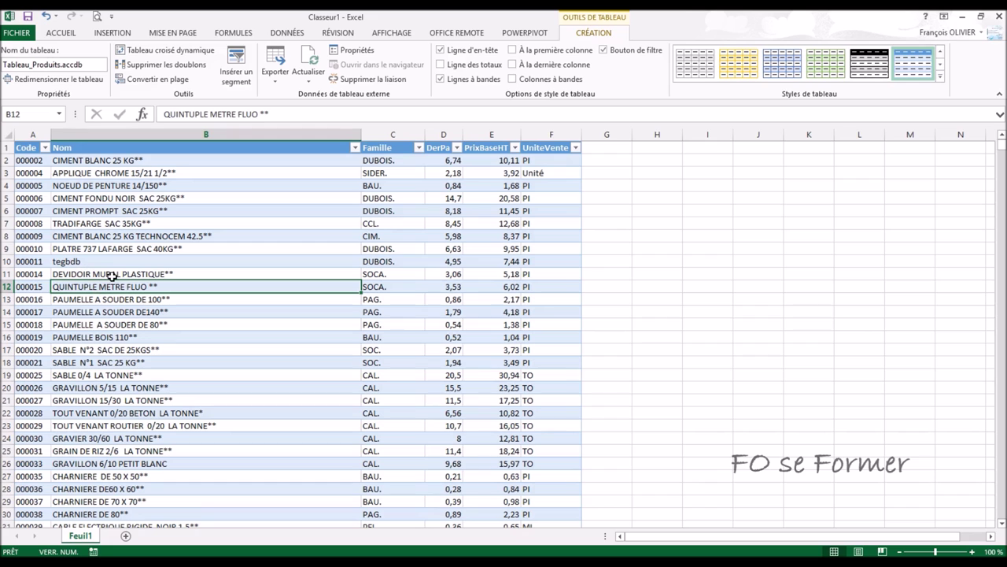
Step: Refresh the table from Access so B10 reads PLATRE CERCLE VERT SAC 40KG** again
{"action": "left_click", "coordinate": [310, 76]}
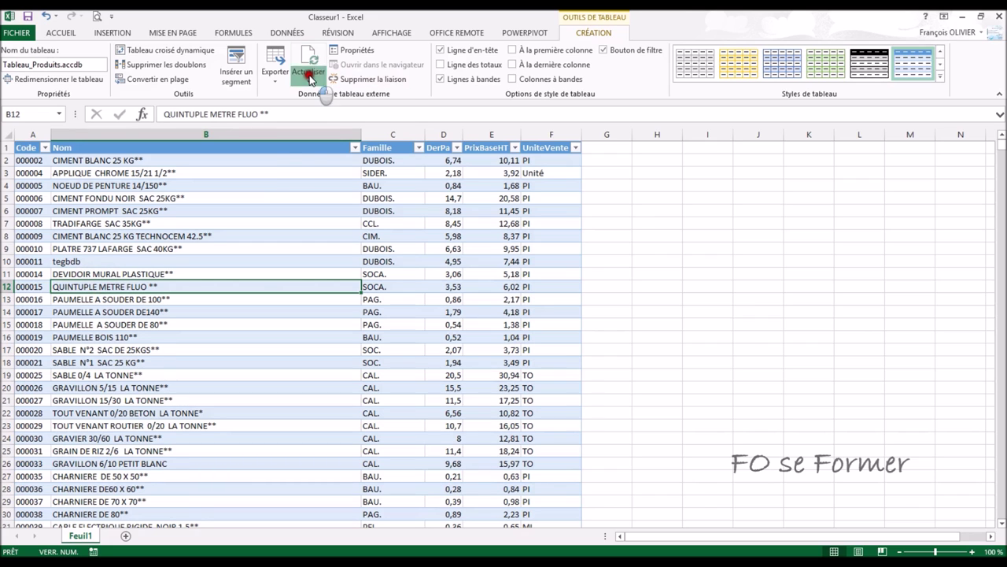
{"action": "left_click", "coordinate": [323, 109]}
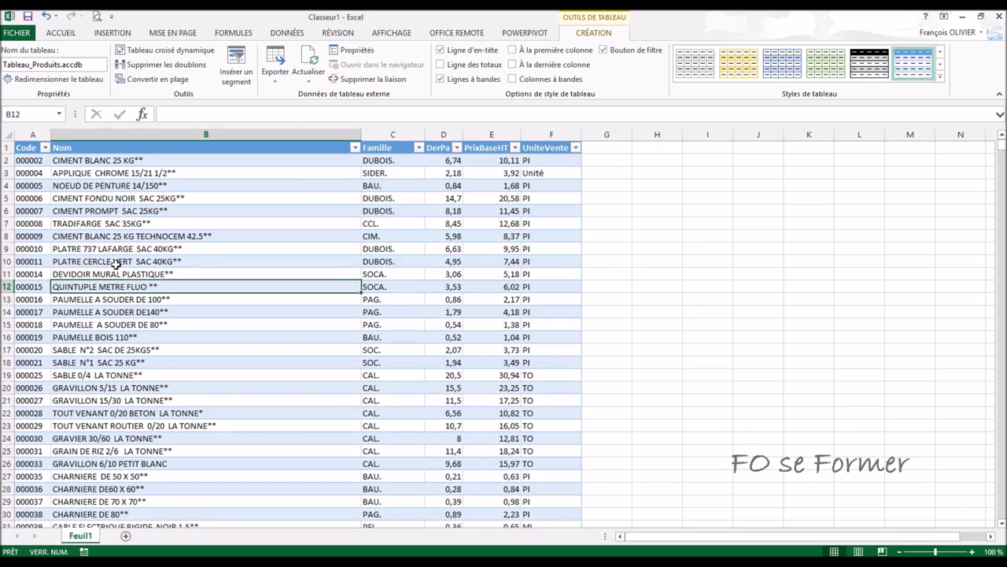
{"action": "left_click", "coordinate": [369, 78]}
{"action": "left_click", "coordinate": [285, 34]}
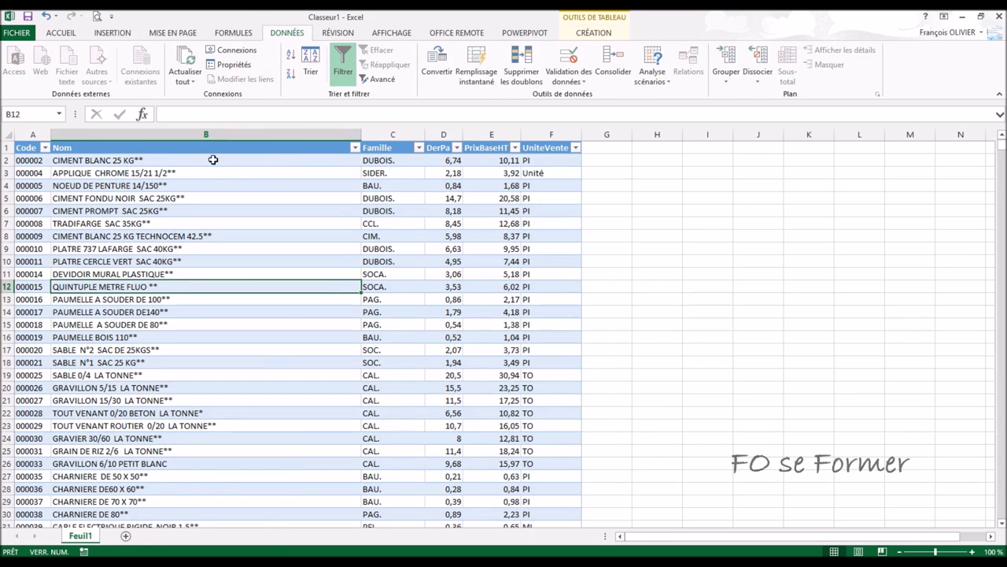
Step: Review the Formation connection's Ajouter, Propriétés and Actualiser options in Connexions du classeur
{"action": "left_click", "coordinate": [237, 50]}
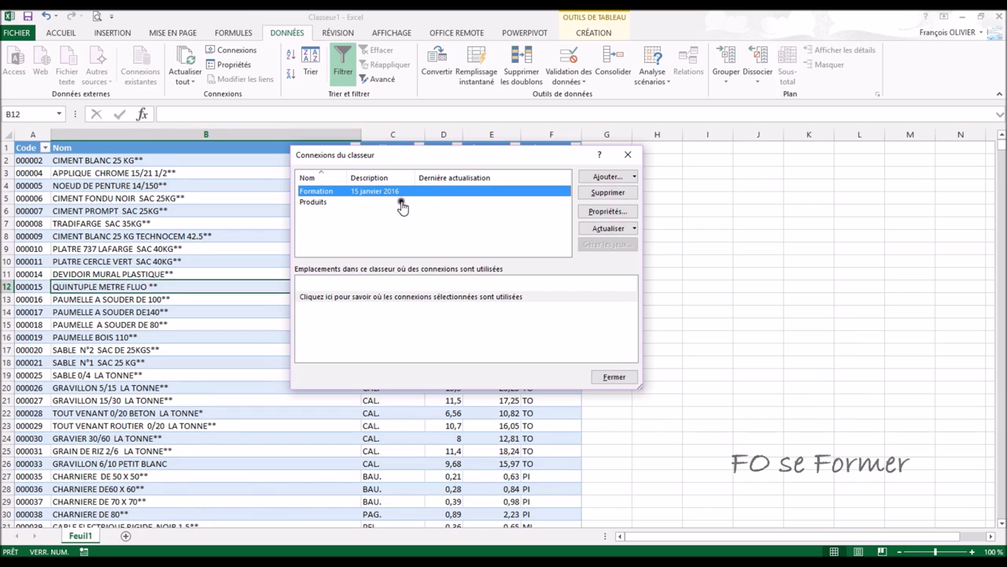
{"action": "left_click", "coordinate": [635, 178]}
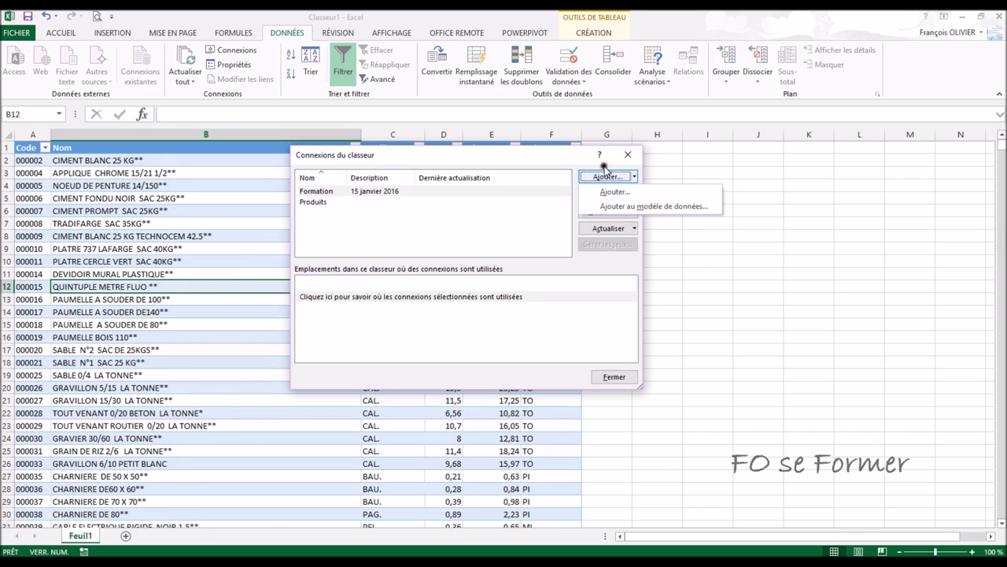
{"action": "left_click", "coordinate": [568, 156]}
{"action": "left_click", "coordinate": [603, 211]}
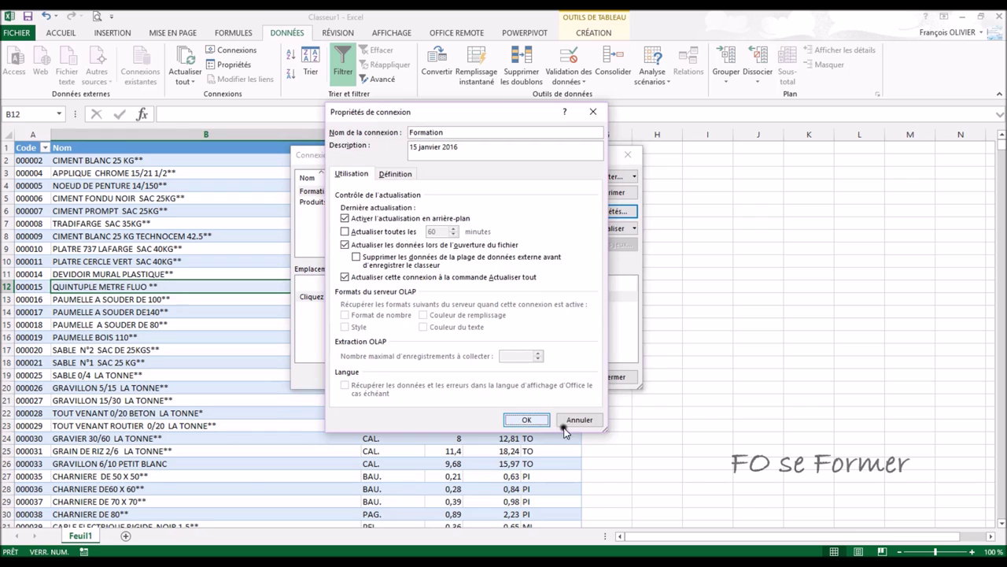
{"action": "left_click", "coordinate": [566, 421]}
{"action": "left_click", "coordinate": [634, 229]}
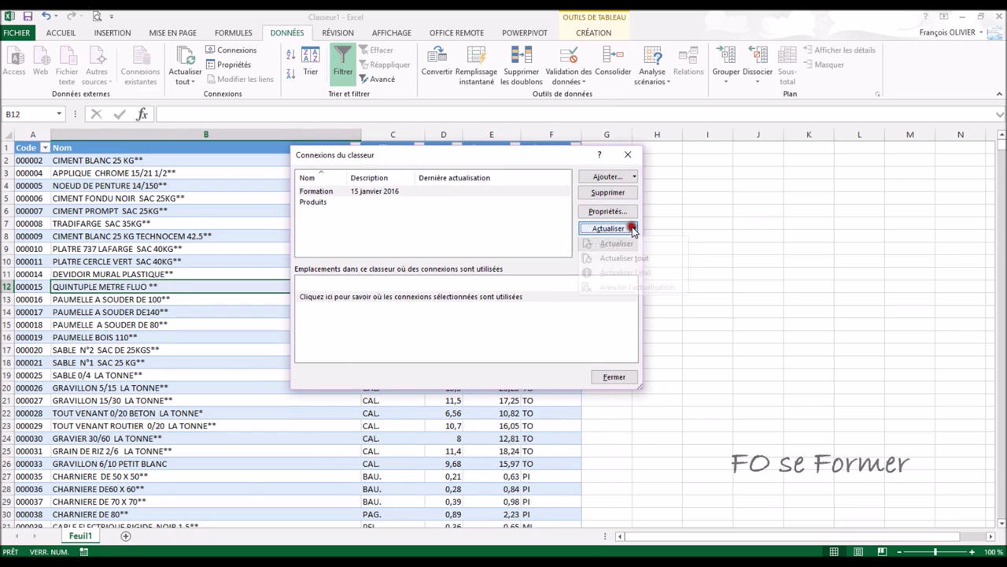
{"action": "left_click", "coordinate": [523, 161]}
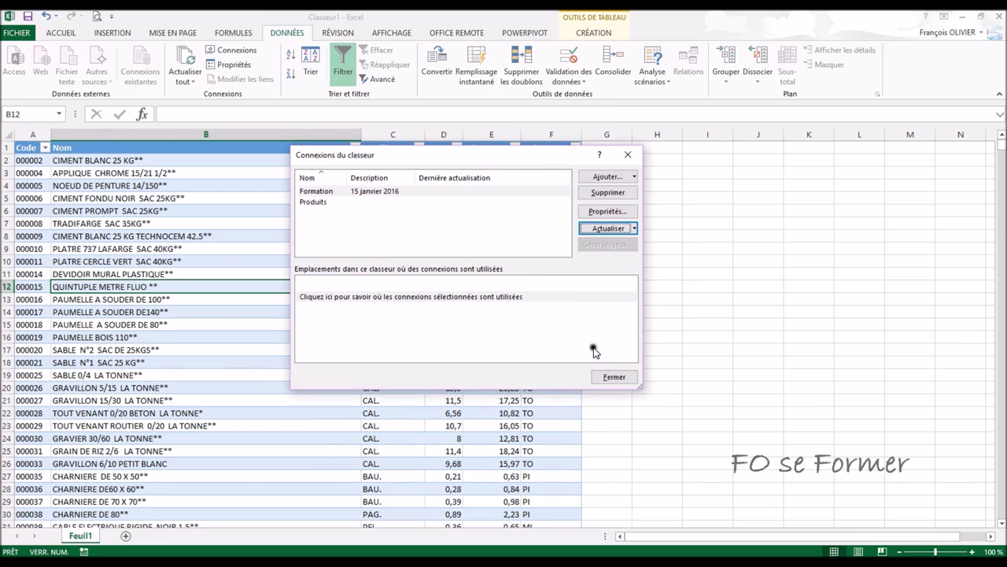
{"action": "left_click", "coordinate": [604, 377]}
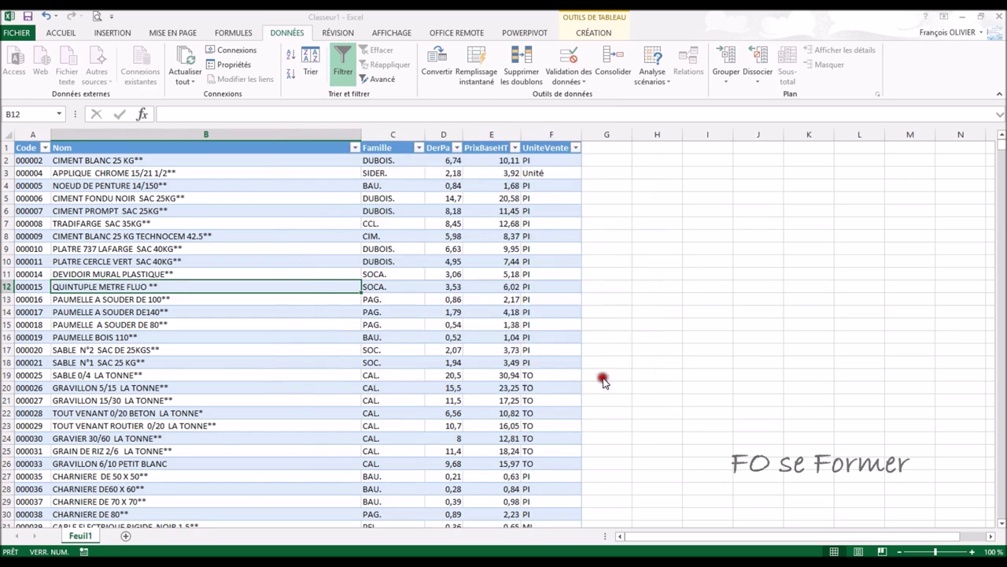
{"action": "left_click", "coordinate": [224, 68]}
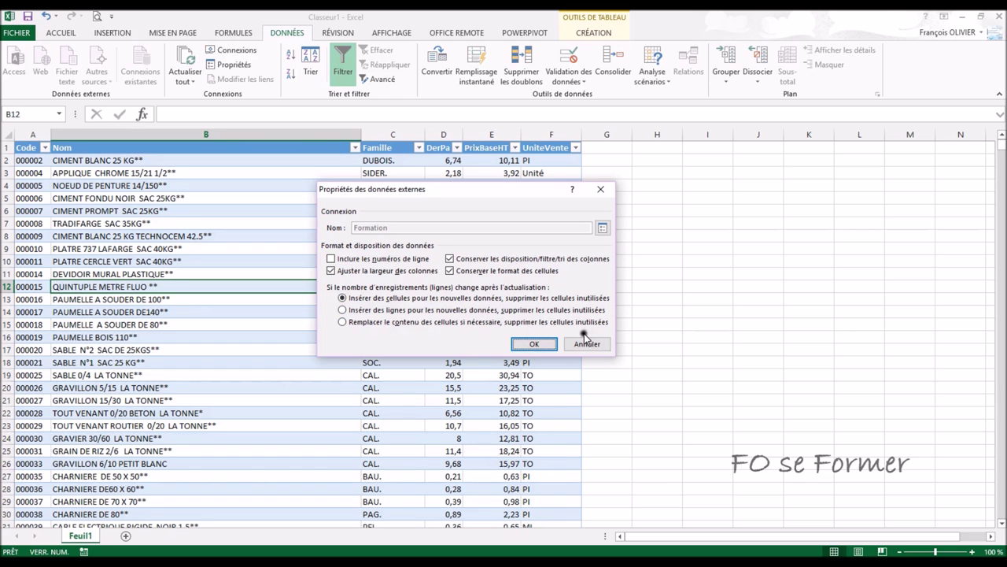
{"action": "left_click", "coordinate": [582, 343]}
{"action": "scroll", "coordinate": [291, 256], "scroll_direction": "down", "scroll_amount": 10}
{"action": "scroll", "coordinate": [291, 257], "scroll_direction": "up", "scroll_amount": 10}
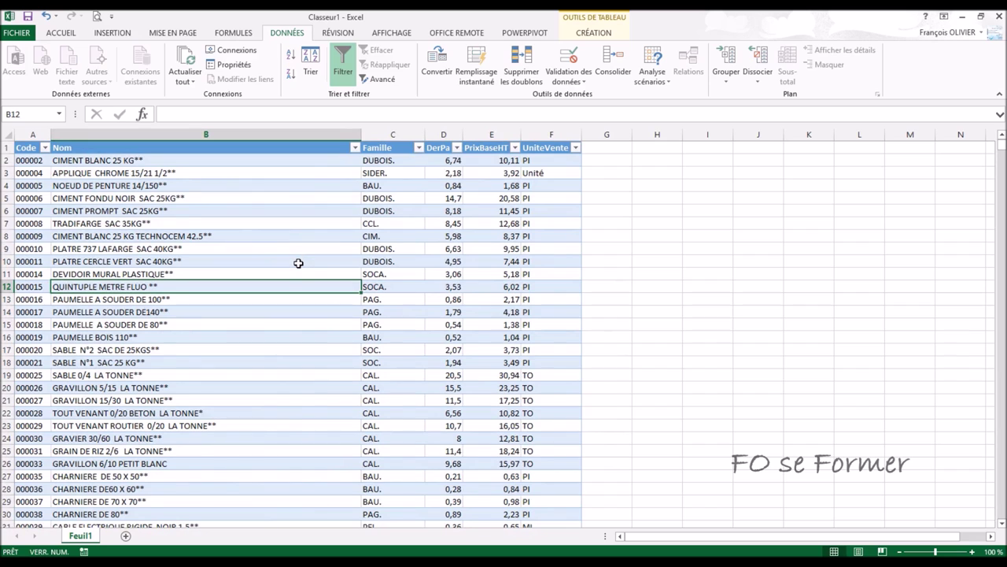